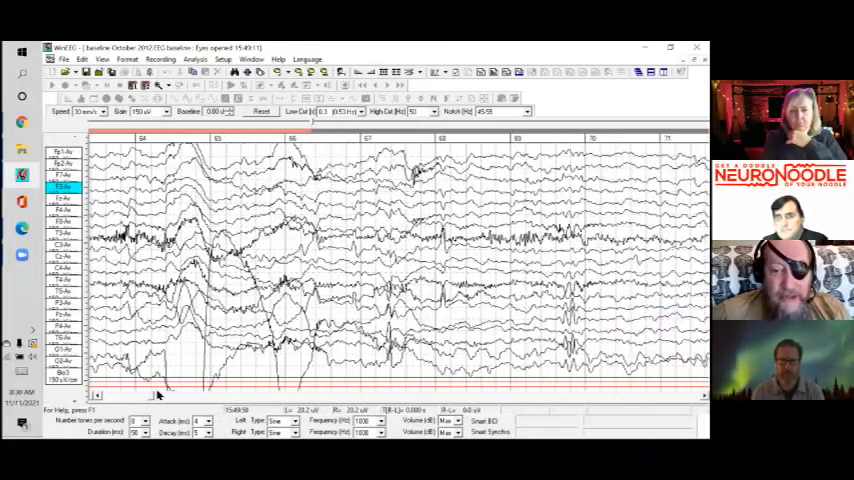
# Step: Page the baseline traces forward to about second 214 and raise the gain to 200 µV
pyautogui.click(160, 395)
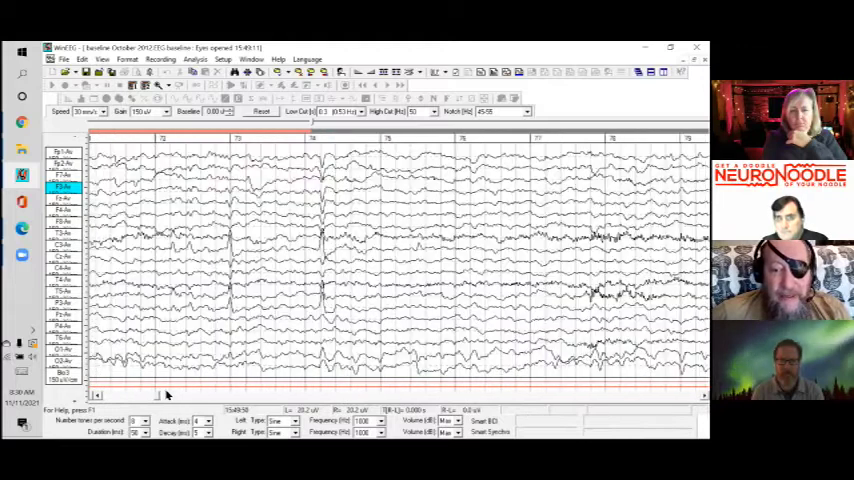
pyautogui.click(170, 397)
pyautogui.click(173, 397)
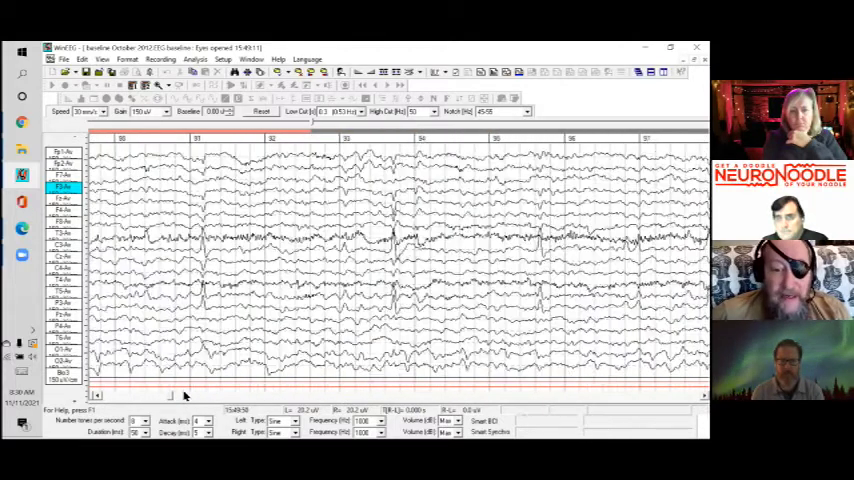
pyautogui.click(189, 396)
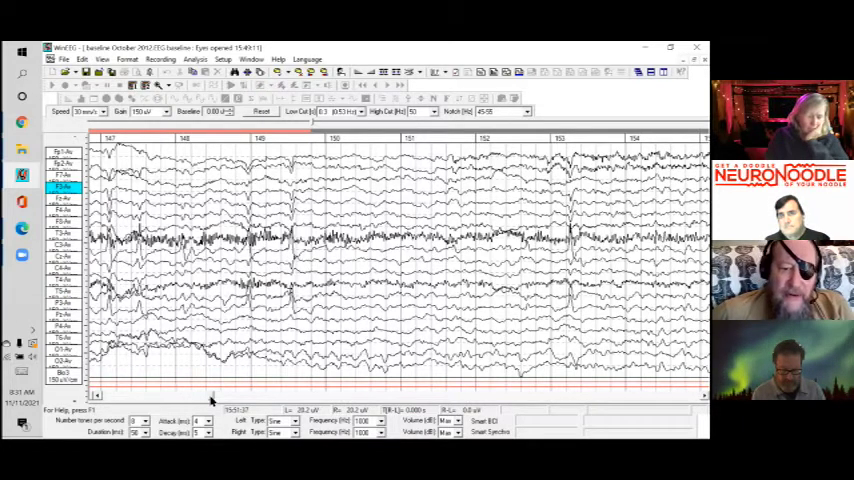
pyautogui.moveTo(211, 400); pyautogui.dragTo(256, 393)
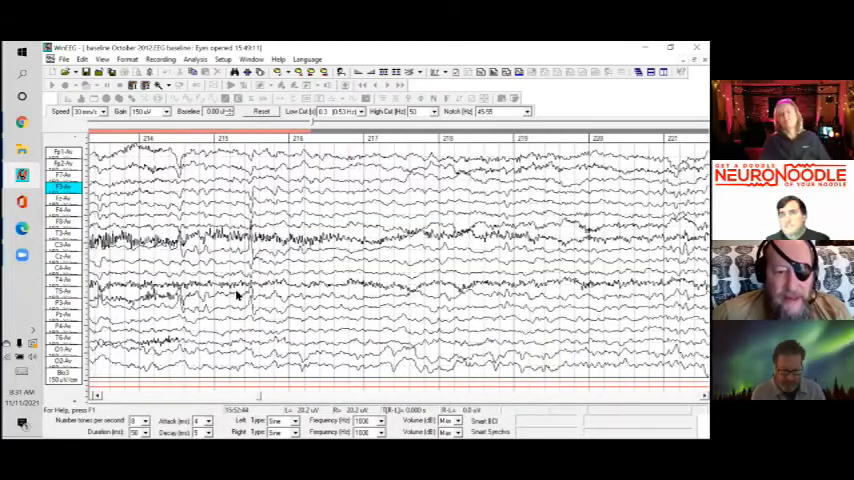
pyautogui.press('Down')
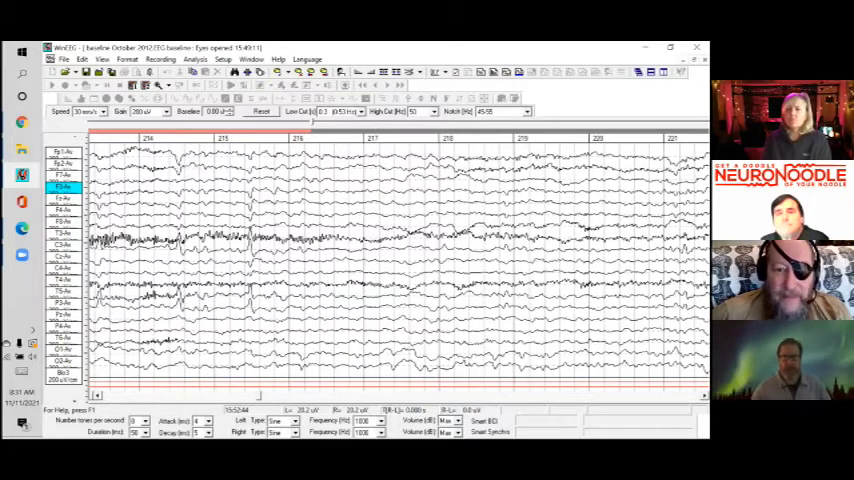
# Step: Close the baseline October 2012 recording, discarding its changes, leaving an empty workspace
pyautogui.hotkey('ctrl', 'F4')
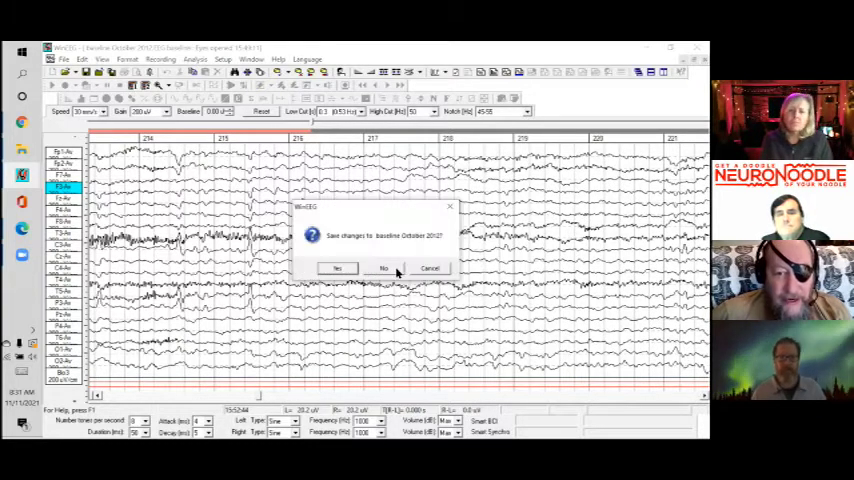
pyautogui.click(396, 270)
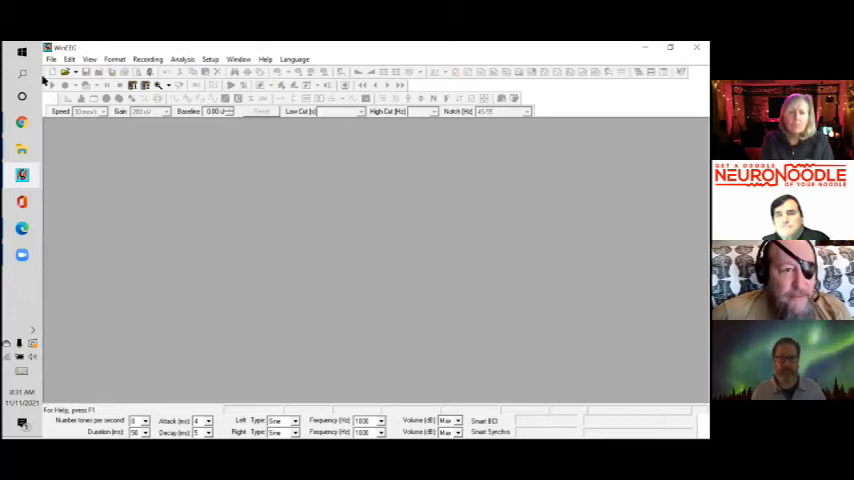
pyautogui.click(54, 63)
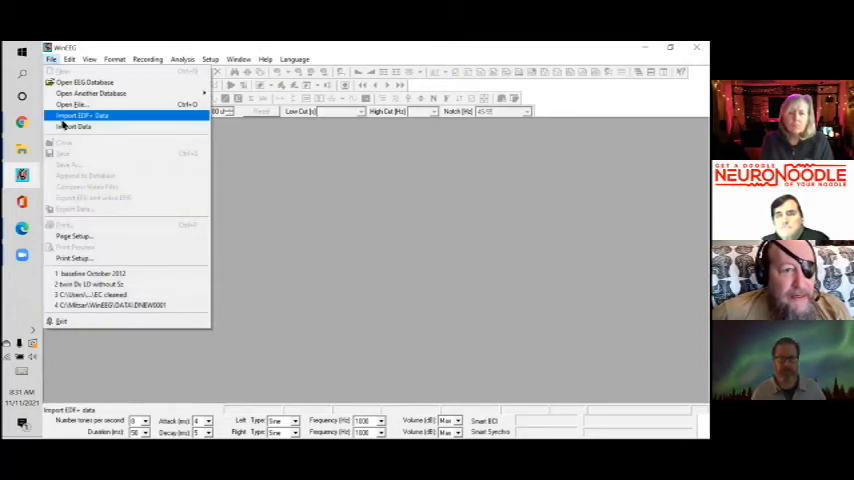
# Step: Pick 'after 20 January 2013' in the epilepsy across 42 sessions folder to load it
pyautogui.click(12, 158)
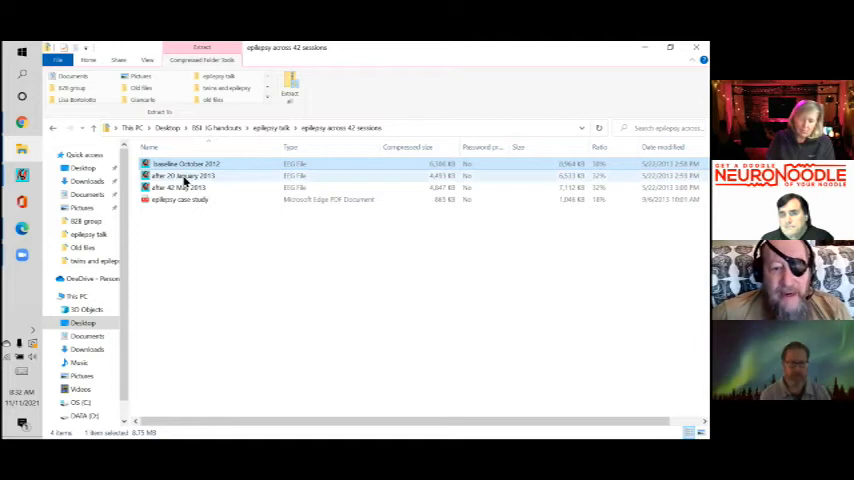
pyautogui.click(185, 177)
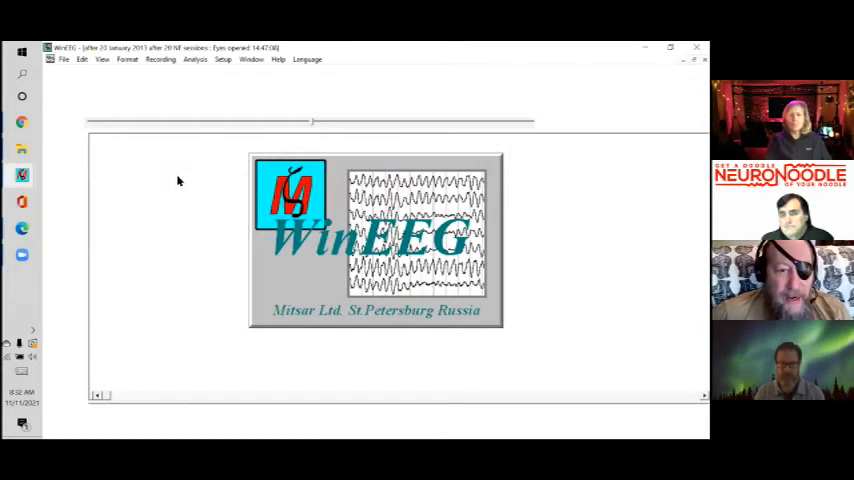
# Step: Set the gain to 150 µV, scroll the traces to about second 62, then close the recording
pyautogui.press('Down')
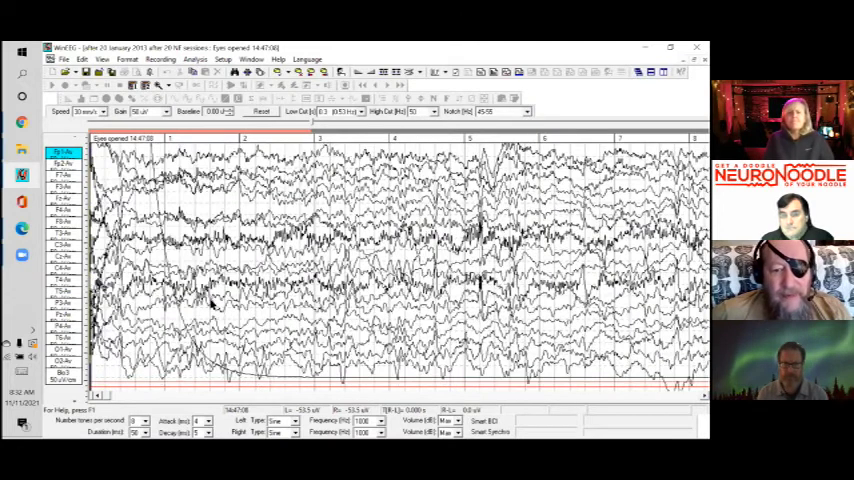
pyautogui.press('Down')
pyautogui.press('Down')
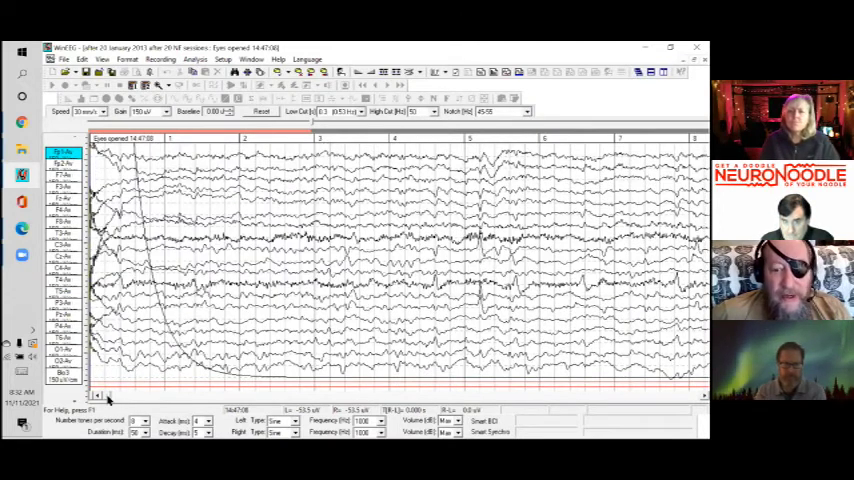
pyautogui.moveTo(104, 397); pyautogui.dragTo(110, 399)
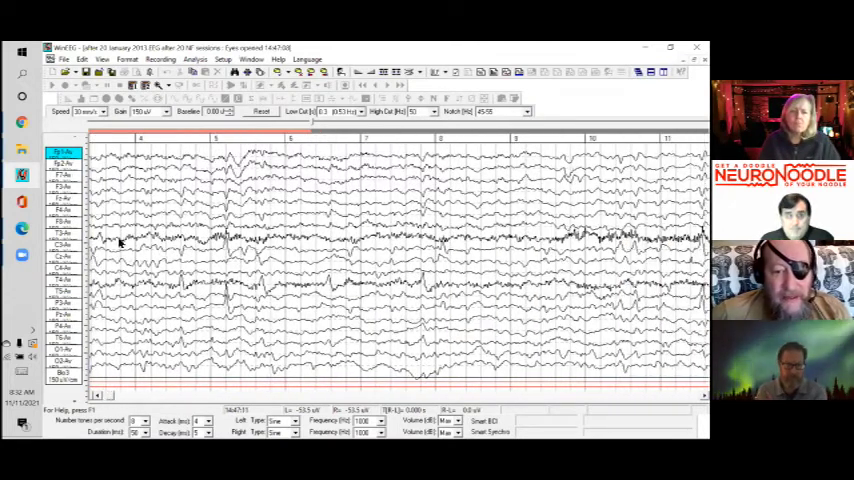
pyautogui.click(118, 396)
pyautogui.moveTo(118, 396); pyautogui.dragTo(132, 394)
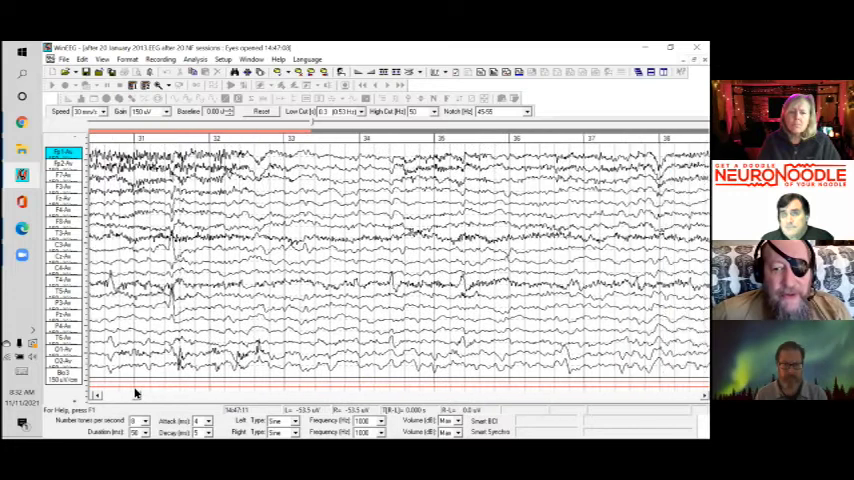
pyautogui.moveTo(132, 394); pyautogui.dragTo(159, 396)
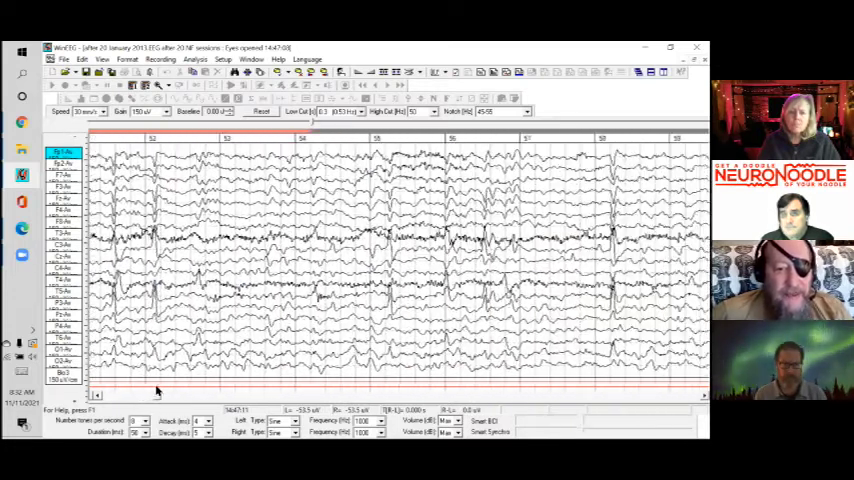
pyautogui.moveTo(159, 396); pyautogui.dragTo(167, 398)
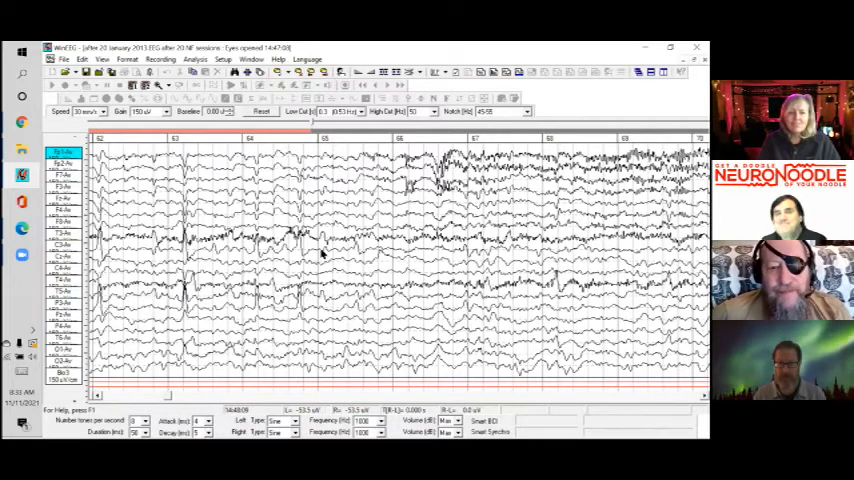
pyautogui.hotkey('ctrl', 'F4')
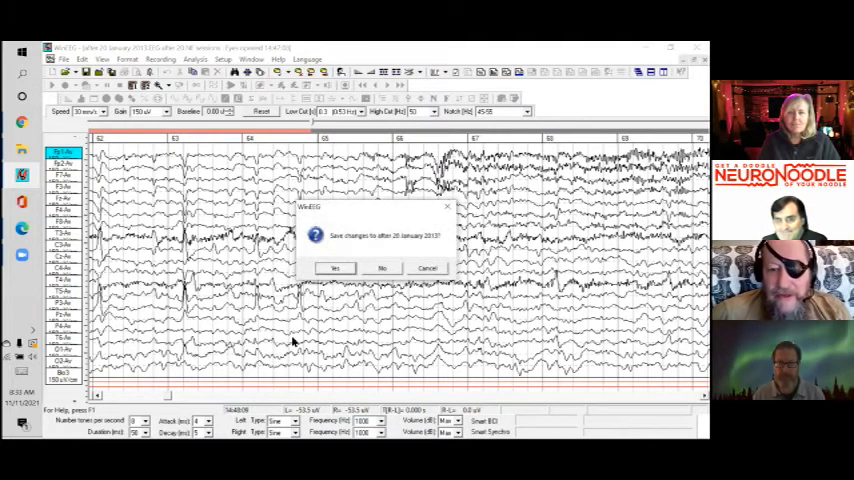
# Step: Discard the January 2013 changes and launch 'after 42 May 2013' from the sessions folder
pyautogui.click(385, 269)
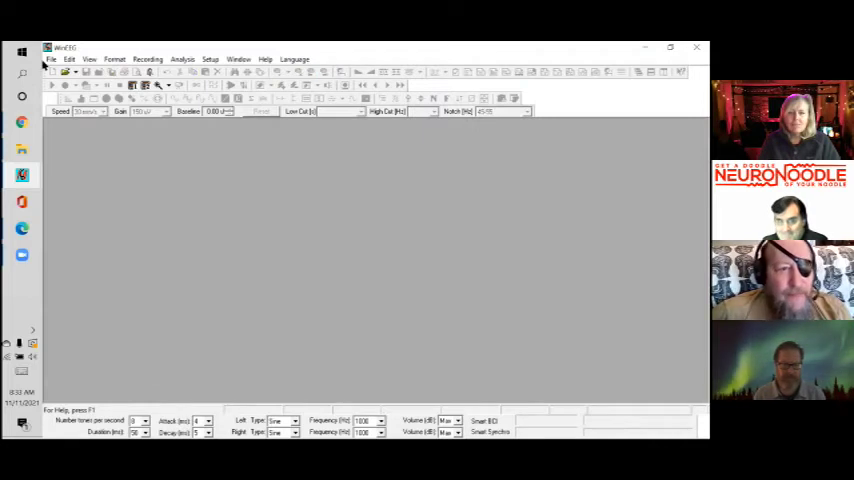
pyautogui.click(26, 151)
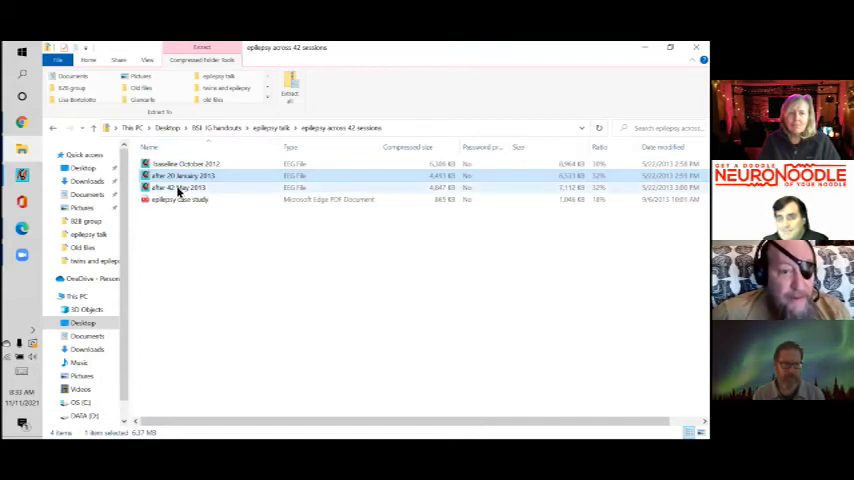
pyautogui.doubleClick(179, 189)
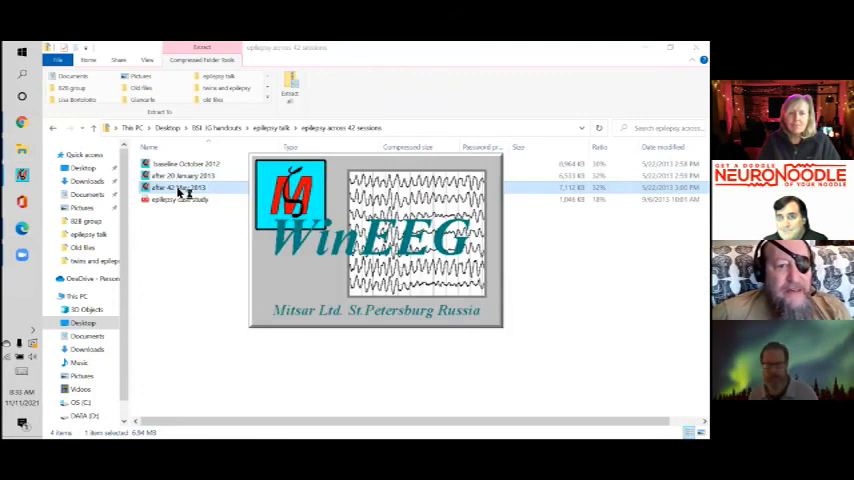